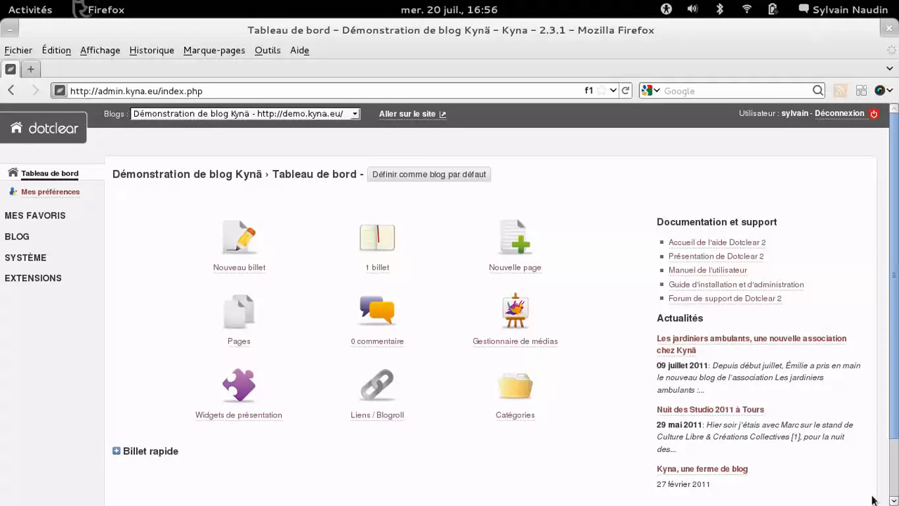
# Step: Start a new blog post from the dashboard and look over the title, content and settings fields of its form
pyautogui.click(239, 267)
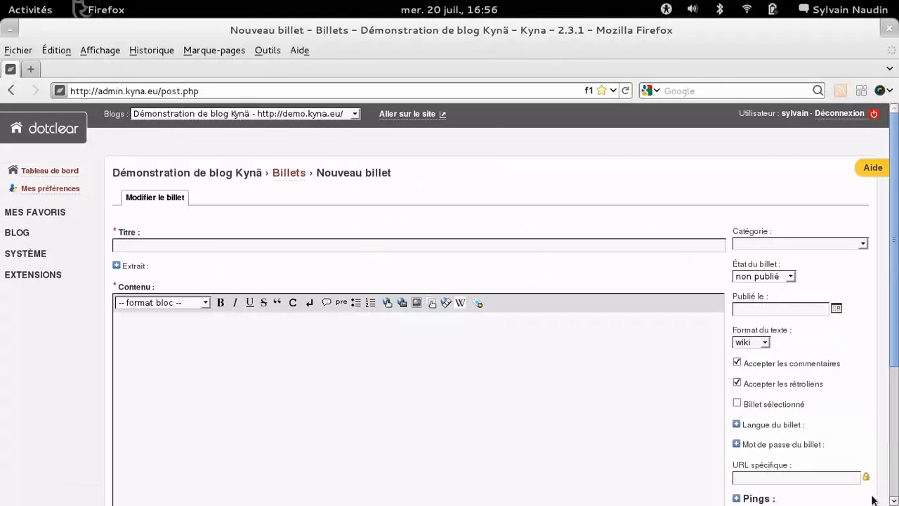
pyautogui.scroll(-1, 872, 499)
pyautogui.scroll(-1, 872, 499)
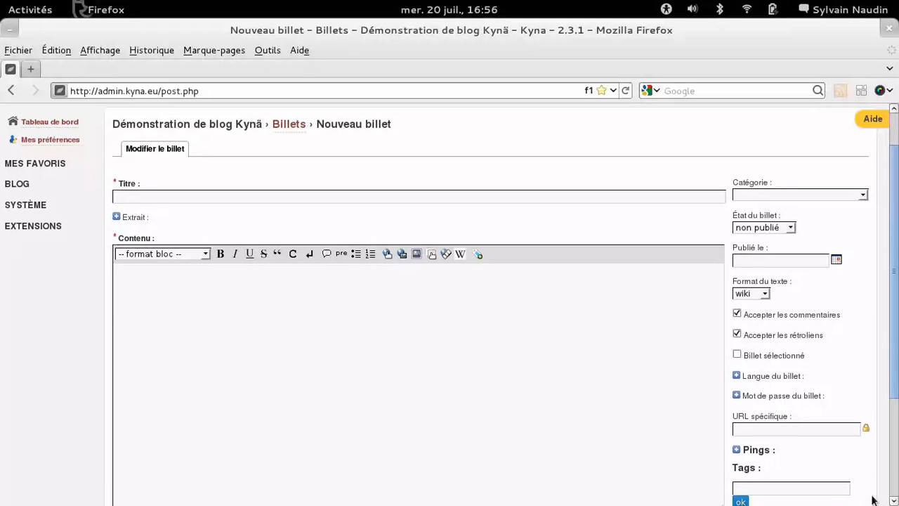
pyautogui.scroll(-1, 872, 500)
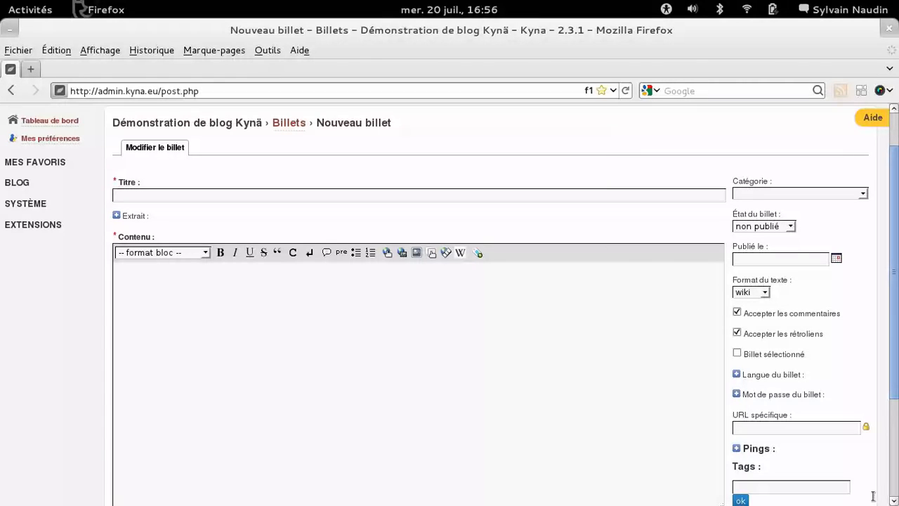
pyautogui.scroll(-1, 874, 496)
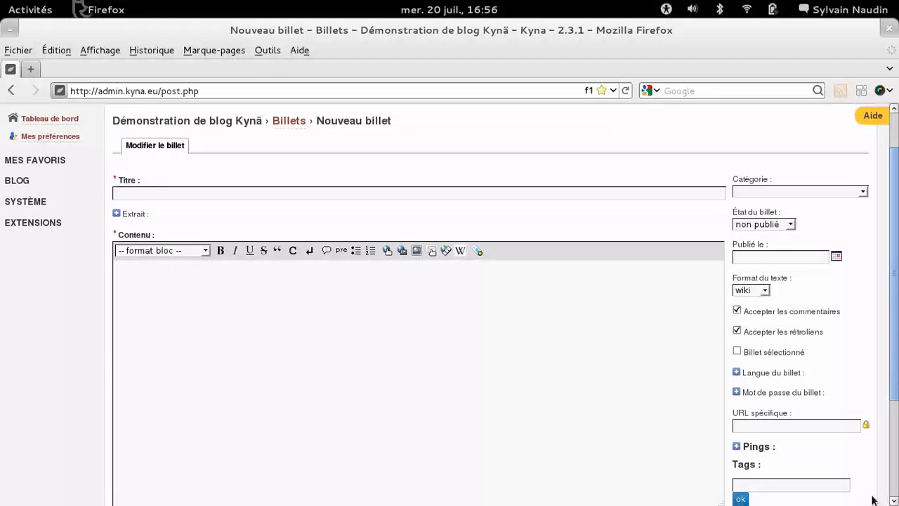
pyautogui.scroll(-1, 873, 499)
pyautogui.scroll(1, 873, 499)
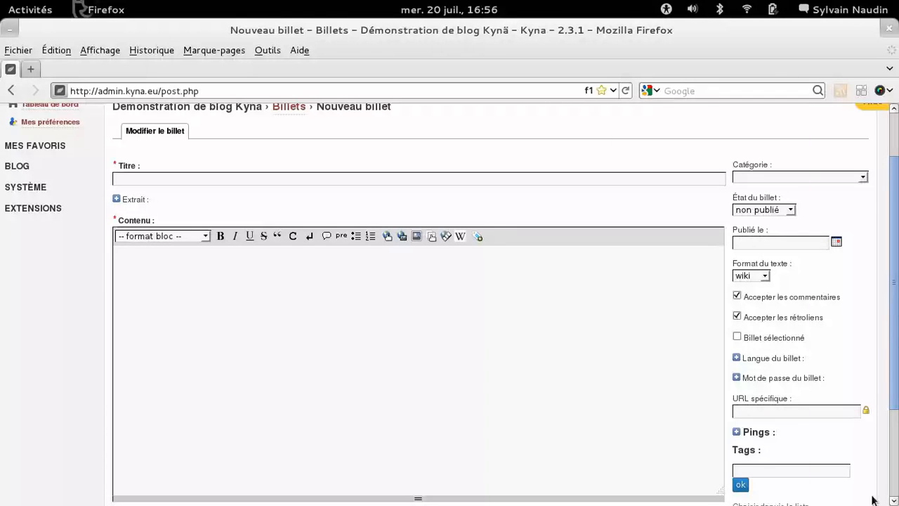
# Step: View the choices offered for the post's category and for its publication state
pyautogui.click(863, 177)
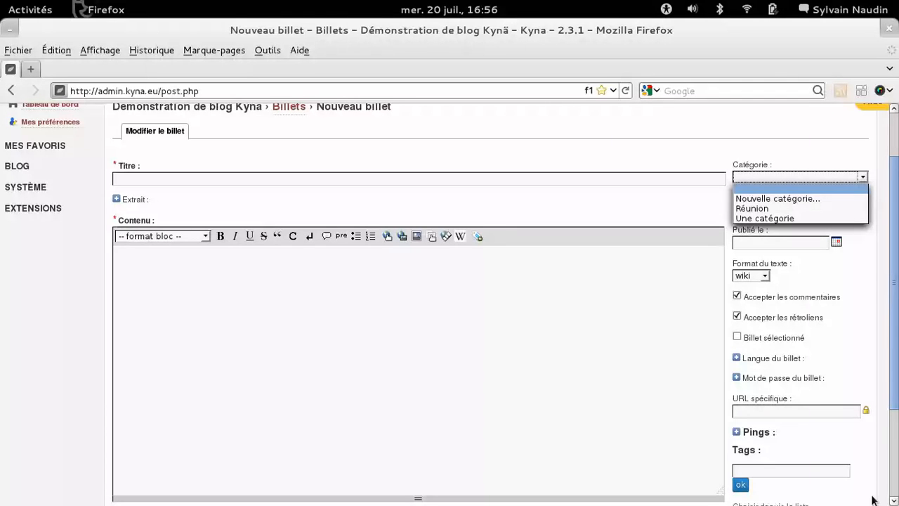
pyautogui.press('Escape')
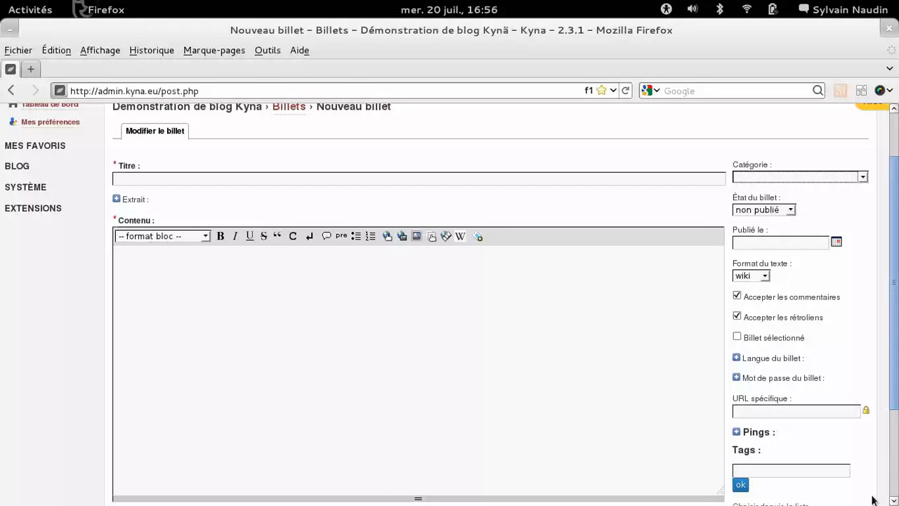
pyautogui.scroll(-1, 874, 500)
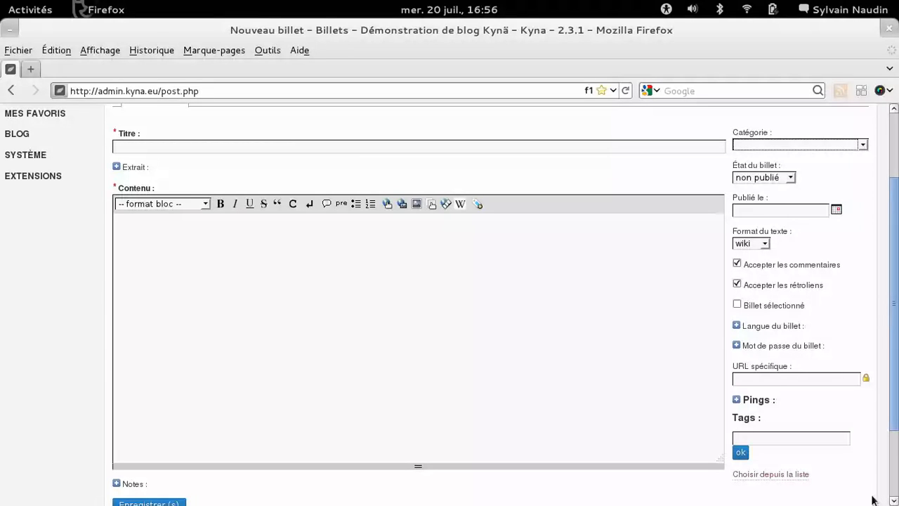
pyautogui.press('Tab')
pyautogui.hotkey('alt', 'Down')
pyautogui.press('Up')
pyautogui.press('Down')
pyautogui.press('Down')
pyautogui.press('Up')
pyautogui.press('Up')
pyautogui.press('Up')
pyautogui.press('Escape')
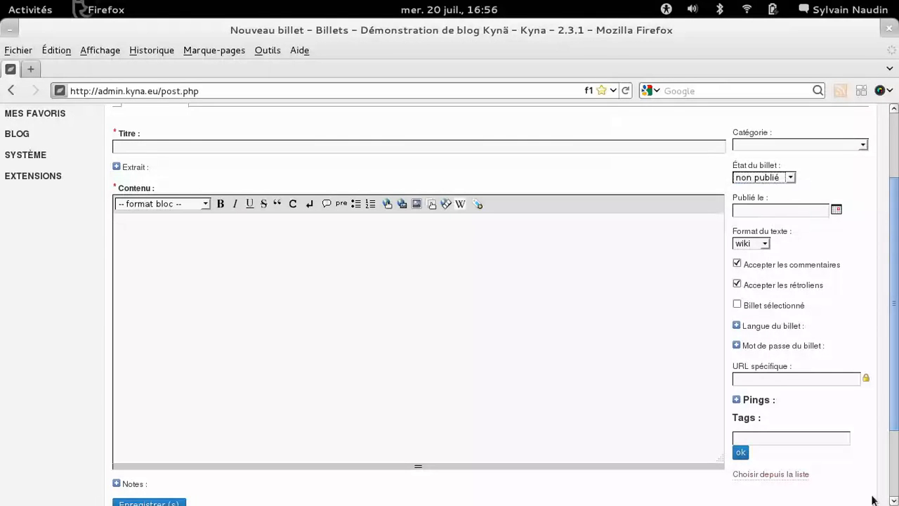
# Step: Examine the remaining settings of the new post, from the publication date and text format down to the tags
pyautogui.scroll(-2, 873, 500)
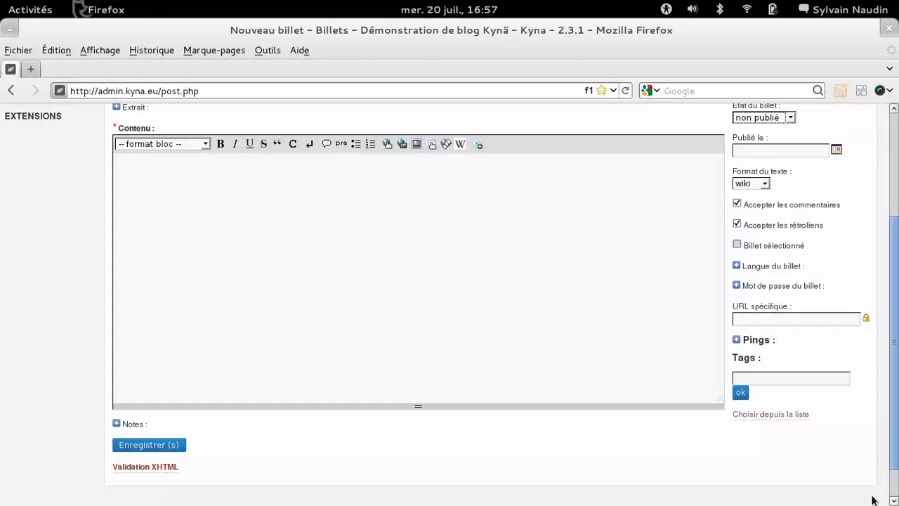
pyautogui.scroll(-1, 873, 500)
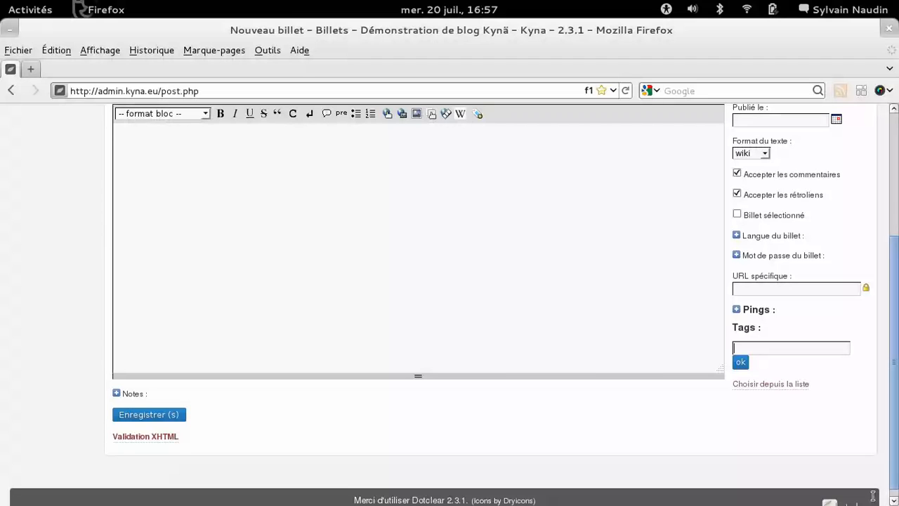
pyautogui.scroll(-1, 874, 498)
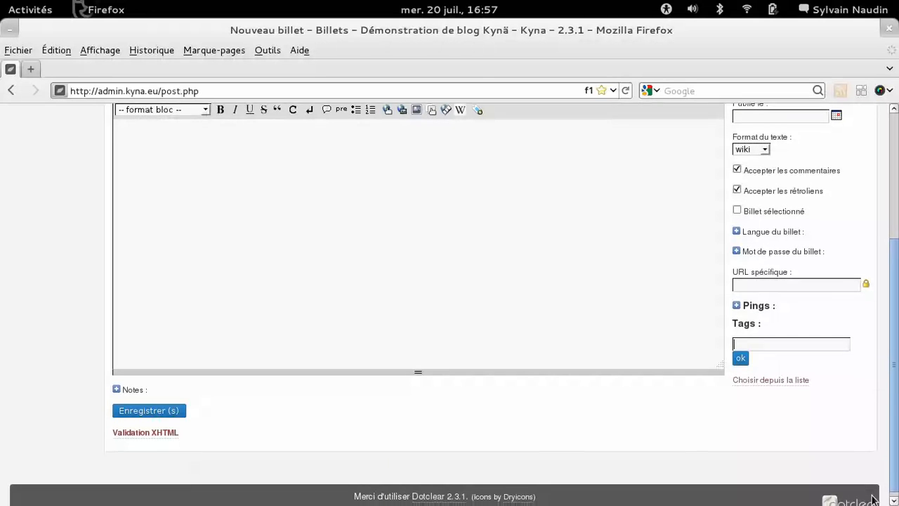
pyautogui.scroll(-1, 874, 499)
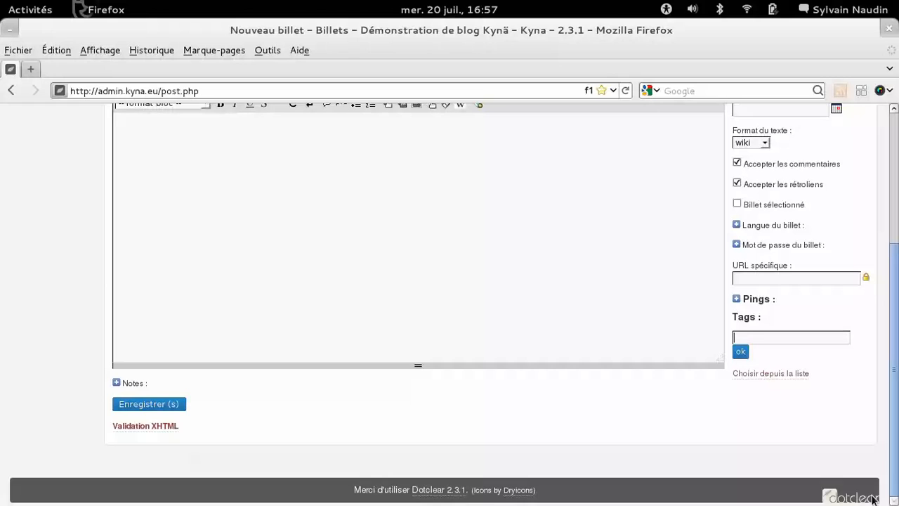
pyautogui.scroll(2, 873, 499)
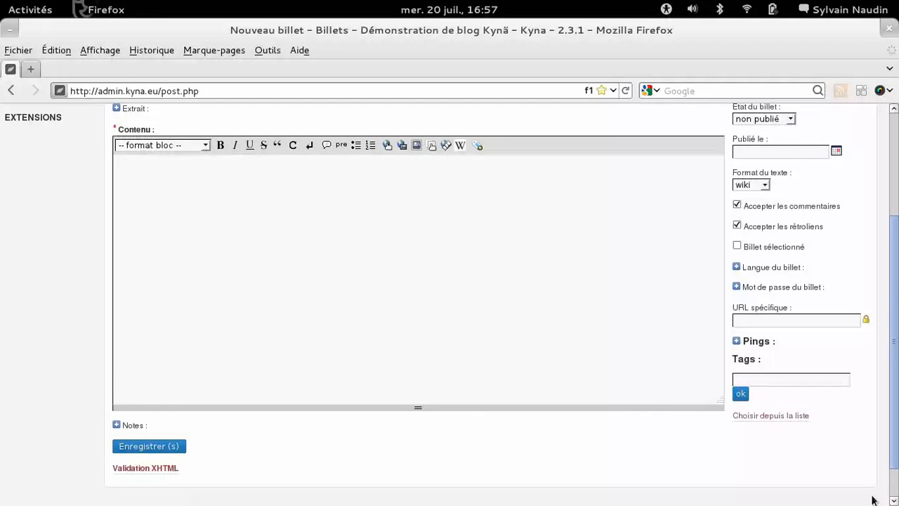
pyautogui.scroll(7, 873, 499)
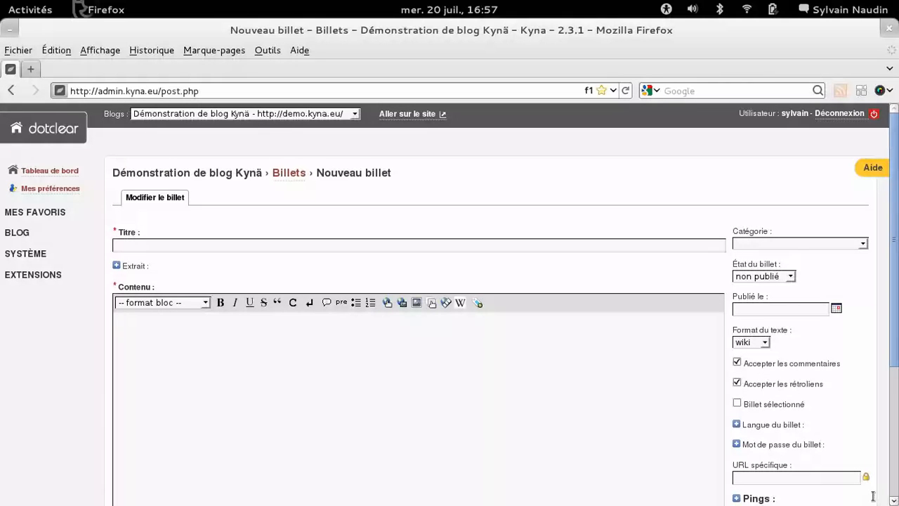
# Step: Title the post "Un exemple de billet" and enter "Ici du contenu" as its content
pyautogui.write('Un ')
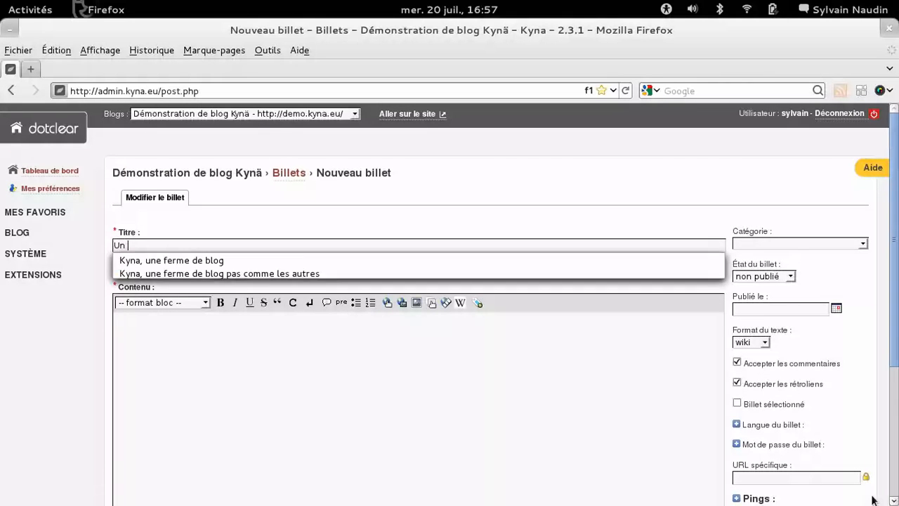
pyautogui.write('ex')
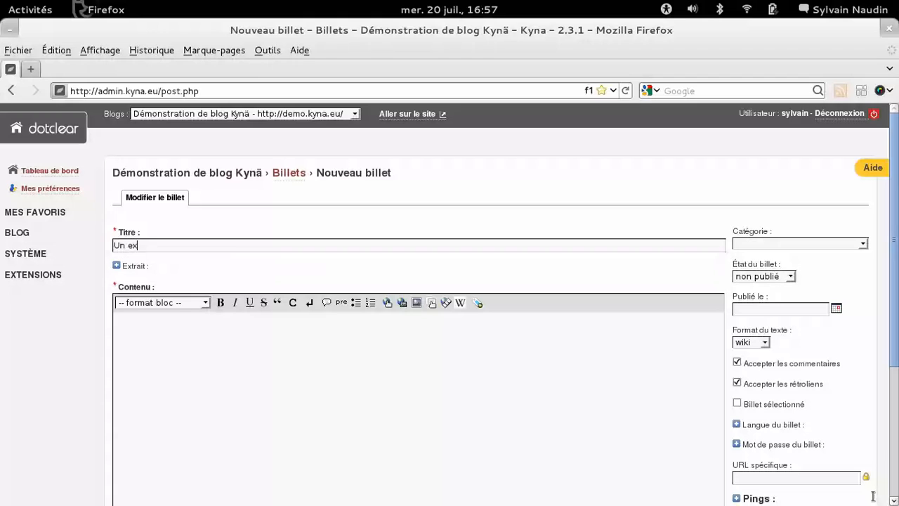
pyautogui.write('emple de billet')
pyautogui.scroll(-2, 873, 496)
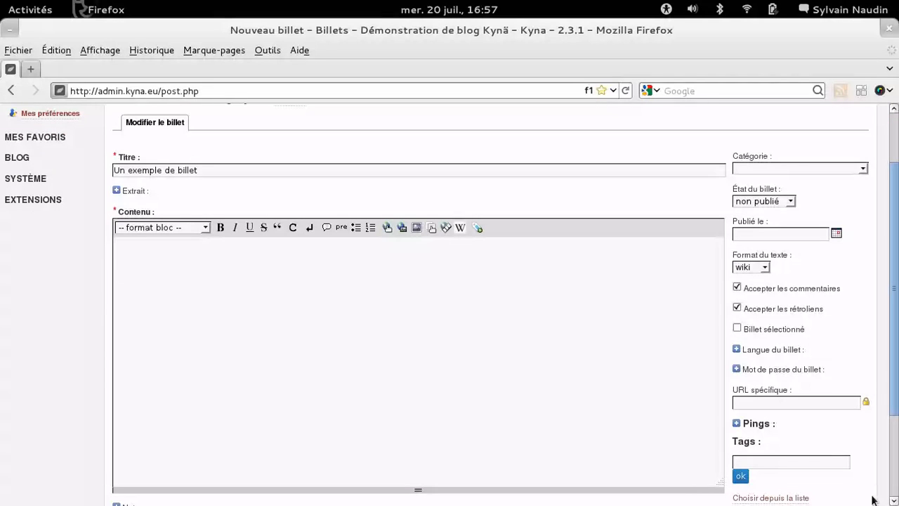
pyautogui.write('Ici du contenu')
pyautogui.scroll(-1, 874, 500)
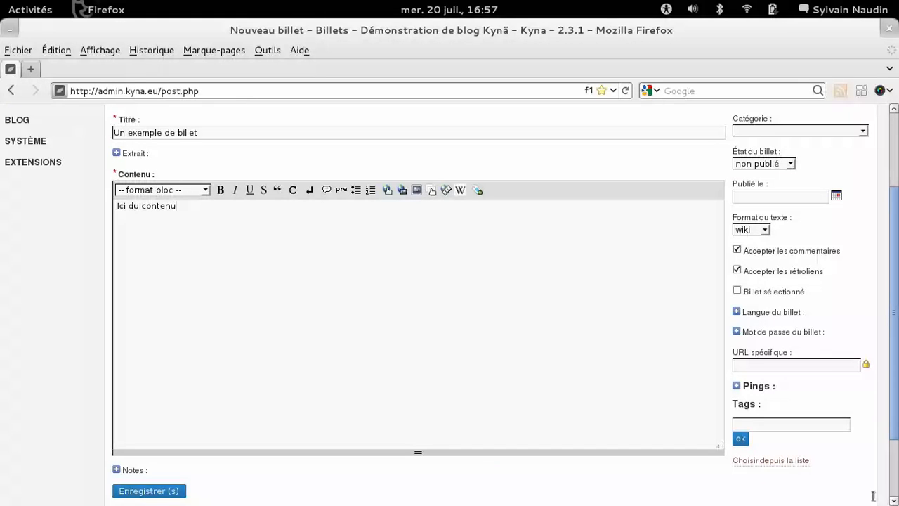
pyautogui.scroll(1, 873, 496)
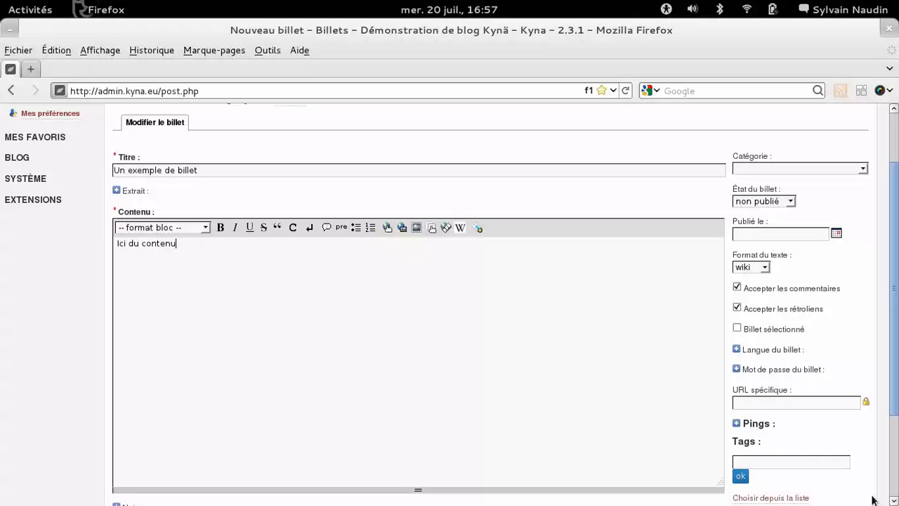
# Step: Create a new category titled "Nouvelle" for the post, without a parent category
pyautogui.click(863, 169)
pyautogui.press('Return')
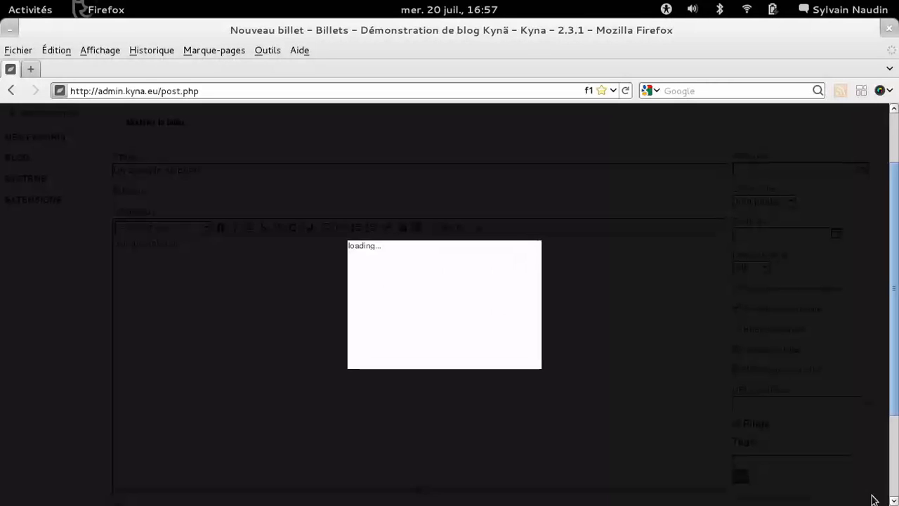
pyautogui.write('NOUVE')
pyautogui.press('BackSpace')
pyautogui.press('BackSpace')
pyautogui.press('BackSpace')
pyautogui.press('BackSpace')
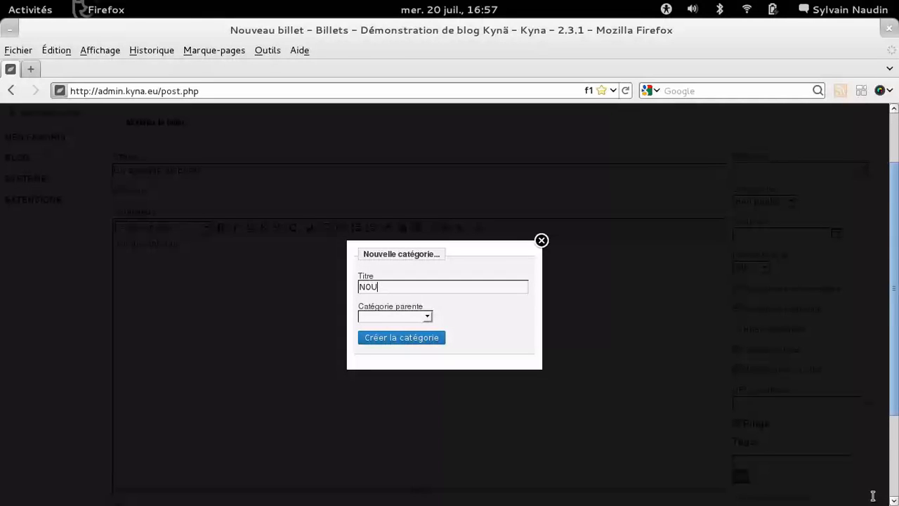
pyautogui.write('ouvelle')
pyautogui.press('Return')
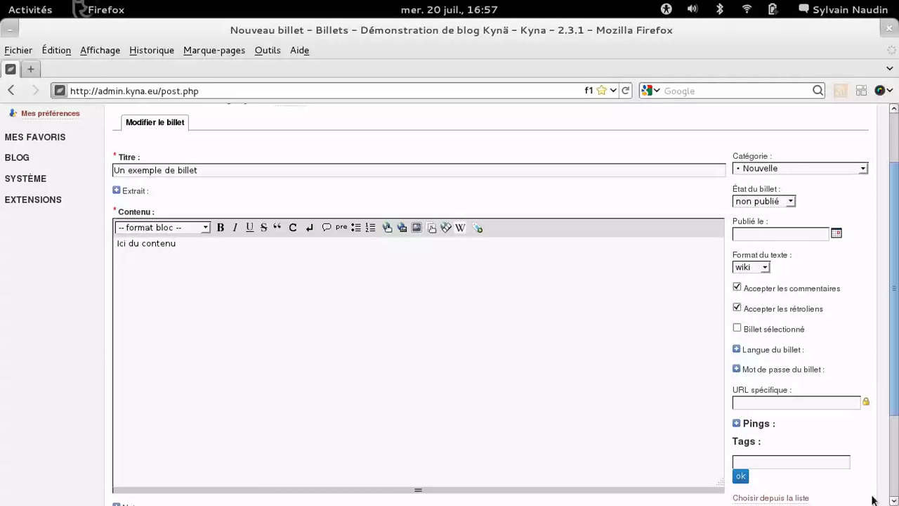
# Step: Set the post's state to "publié" and add the tag "Screencast"
pyautogui.click(766, 202)
pyautogui.press('Return')
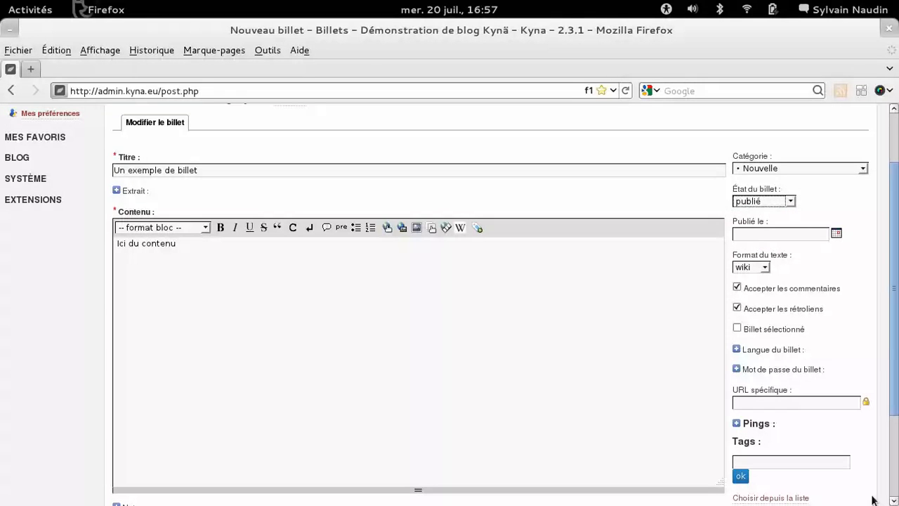
pyautogui.scroll(-2, 874, 500)
pyautogui.scroll(-2, 874, 501)
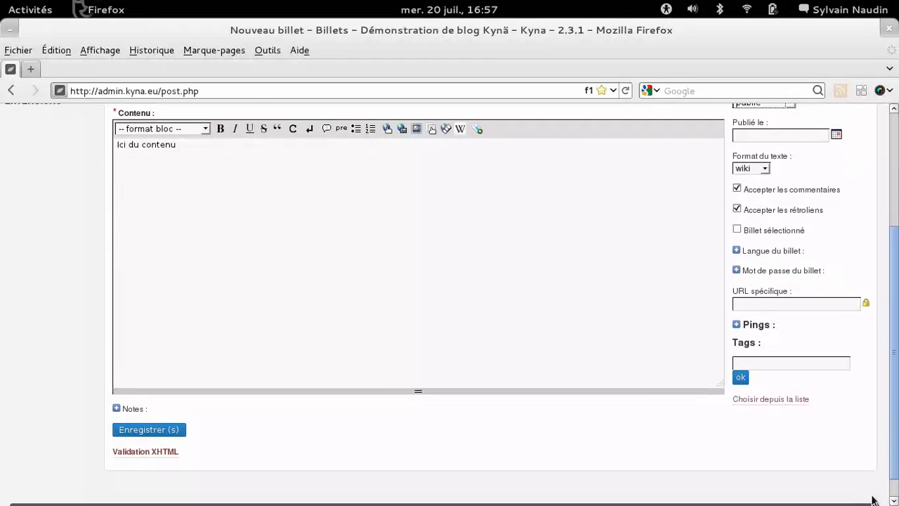
pyautogui.write('Screencast')
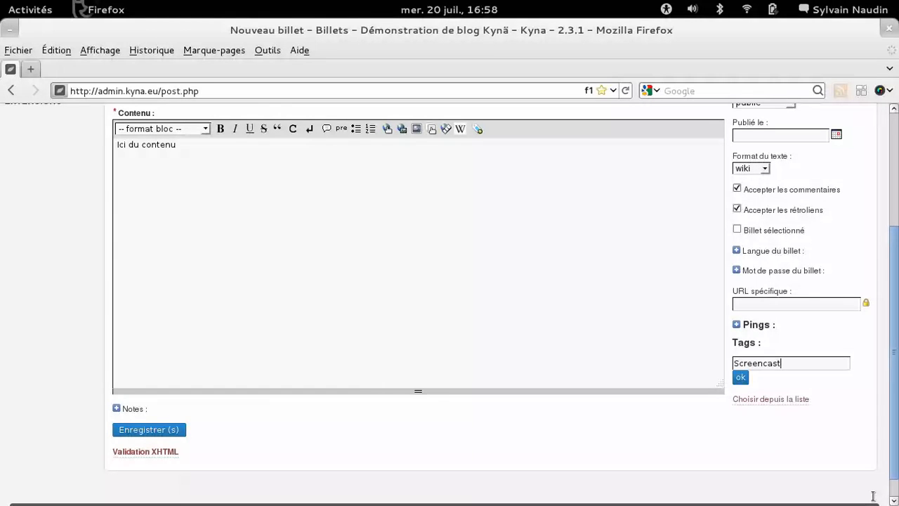
pyautogui.press('Return')
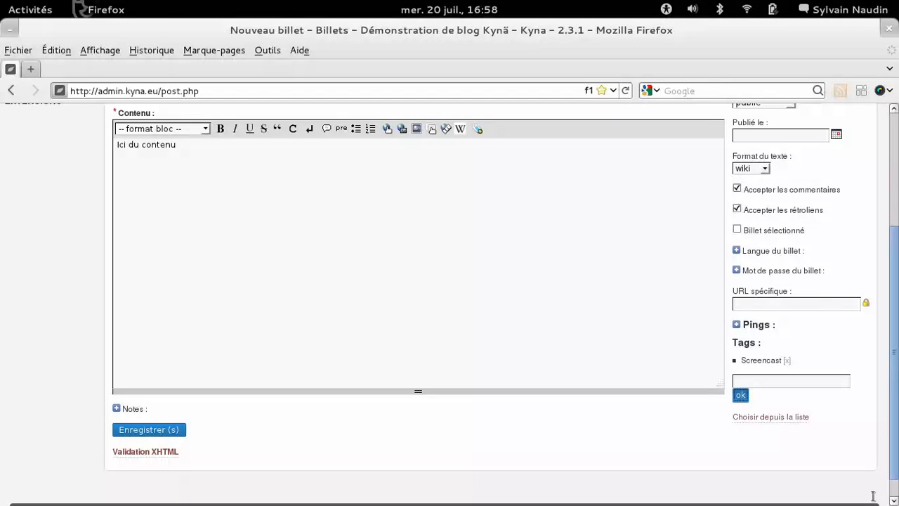
# Step: Save the post and open the blog's public site in a separate browser tab
pyautogui.click(149, 430)
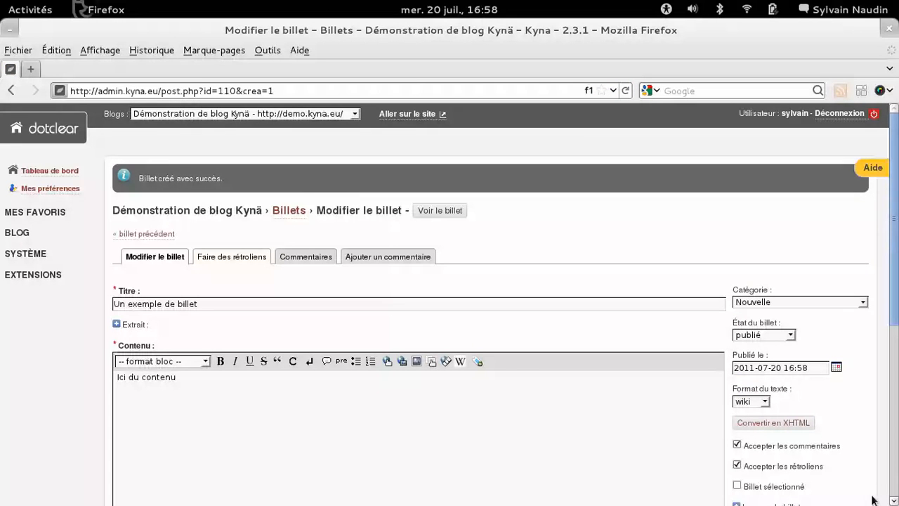
pyautogui.click(409, 114)
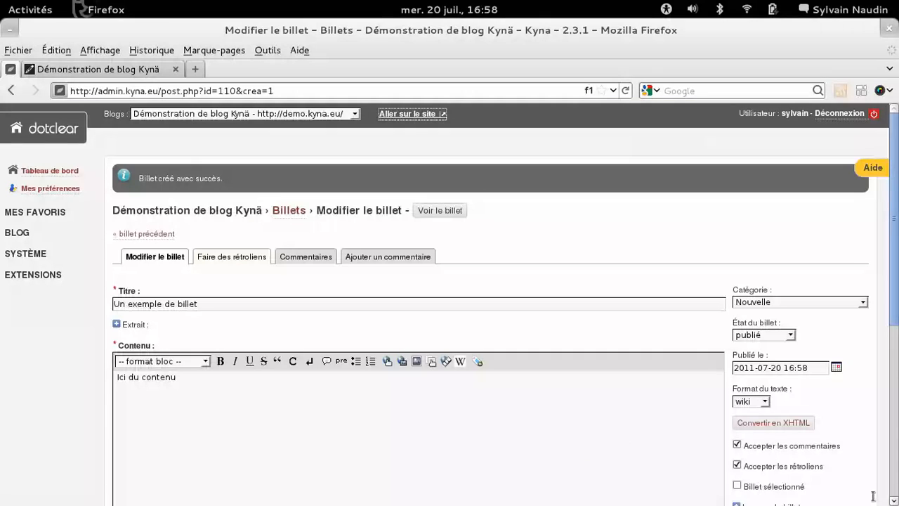
# Step: Review the saved post's settings, including its publication date, specific URL, attachments section and tags
pyautogui.scroll(-3, 874, 500)
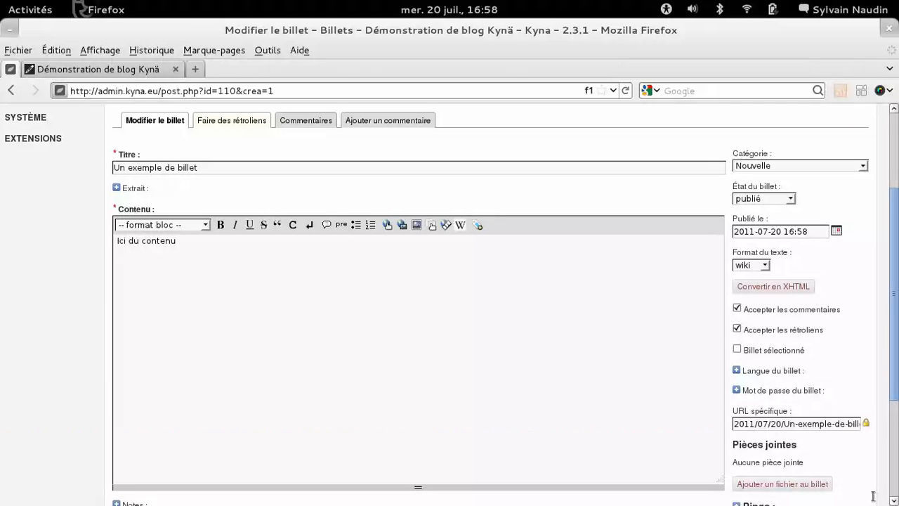
pyautogui.scroll(-2, 873, 496)
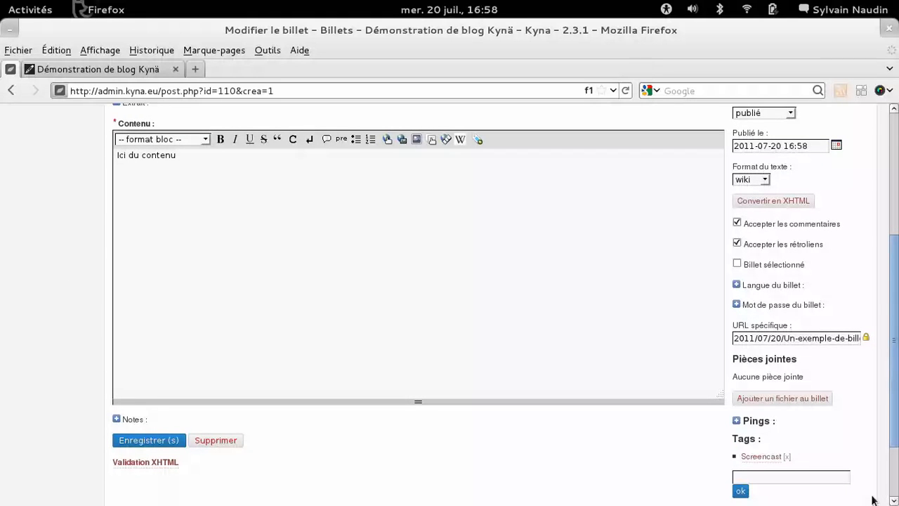
pyautogui.scroll(1, 874, 500)
pyautogui.scroll(-2, 873, 500)
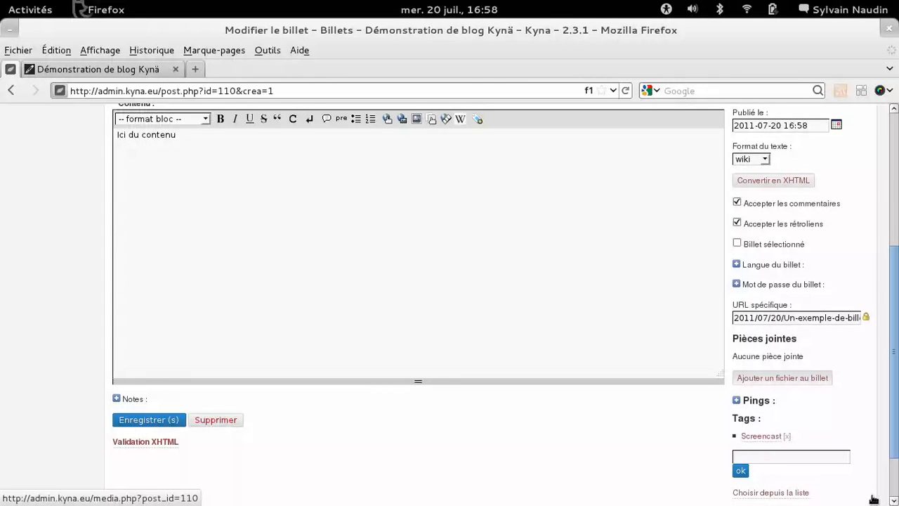
pyautogui.scroll(1, 874, 498)
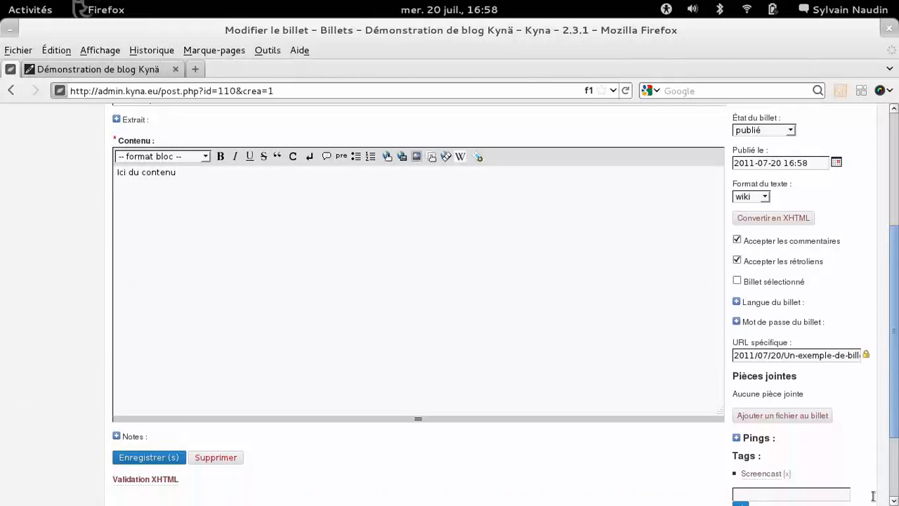
pyautogui.scroll(5, 873, 498)
pyautogui.scroll(1, 874, 497)
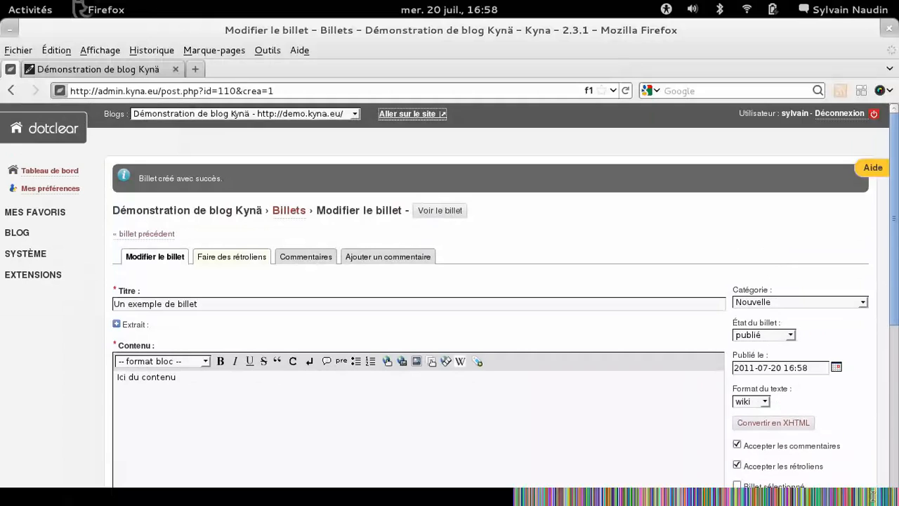